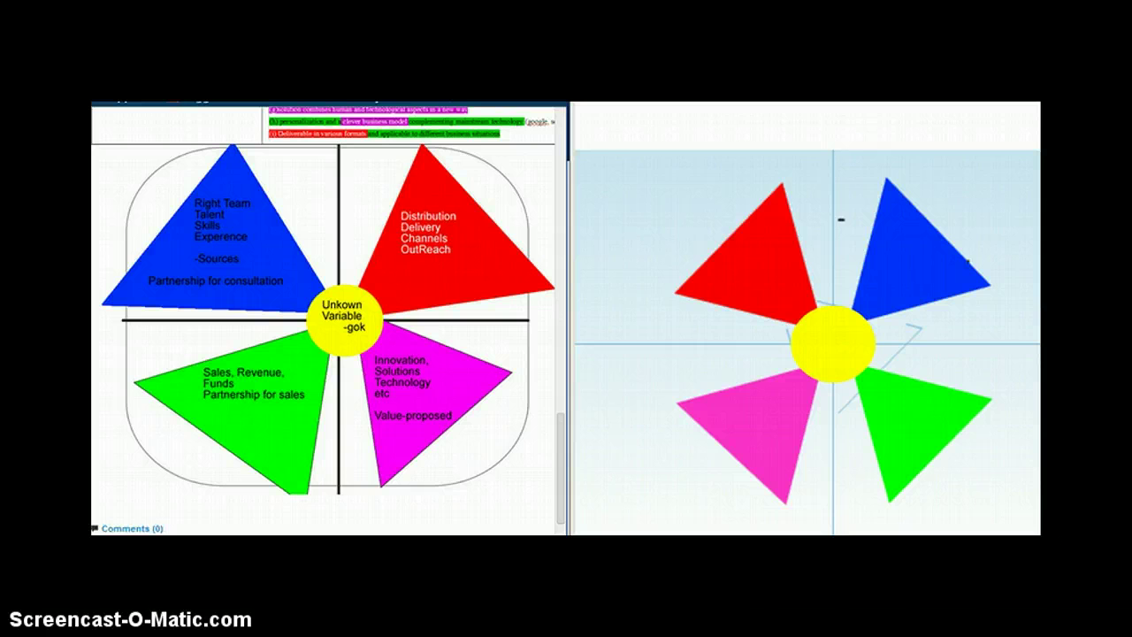
# Scroll the blog page up until the TravelMob, Prezi and Auxmoney resource rows show
pyautogui.click(557, 515)
pyautogui.moveTo(557, 515); pyautogui.dragTo(537, 404)
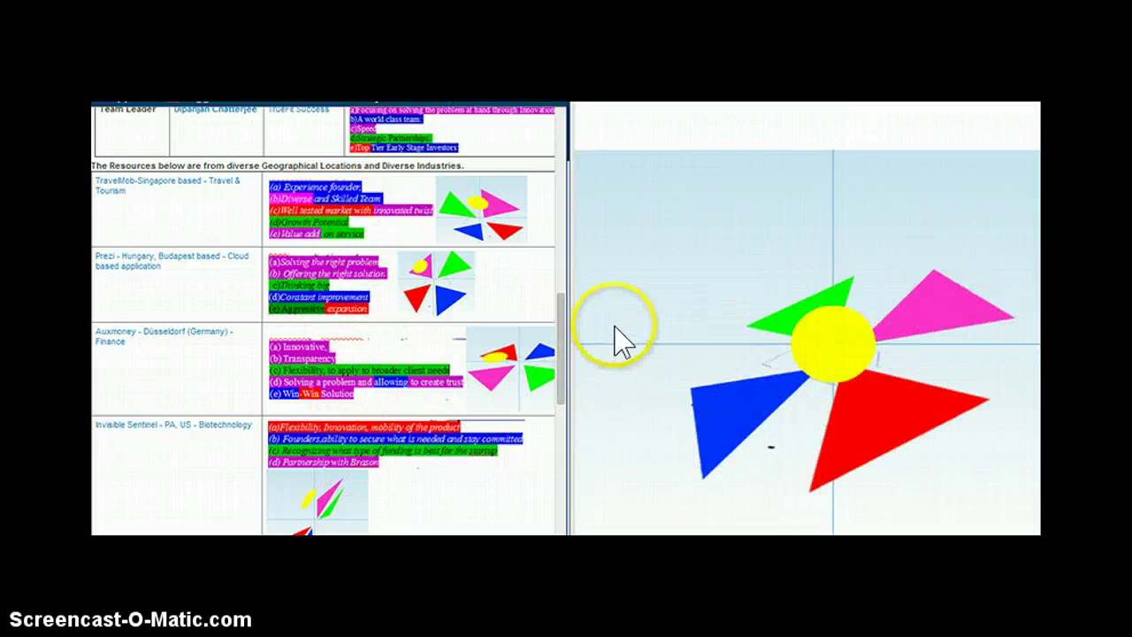
# Scroll the blog page down past the team table to the pinwheel diagram with its yellow centre
pyautogui.moveTo(561, 368); pyautogui.dragTo(540, 291)
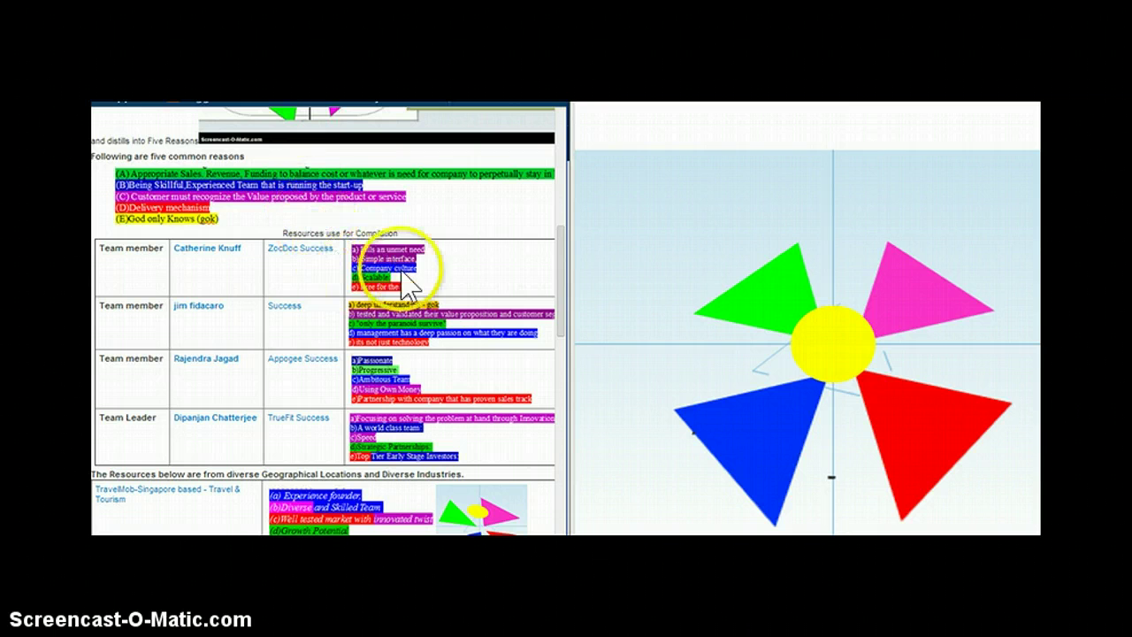
pyautogui.click(566, 253)
pyautogui.moveTo(566, 254); pyautogui.dragTo(567, 444)
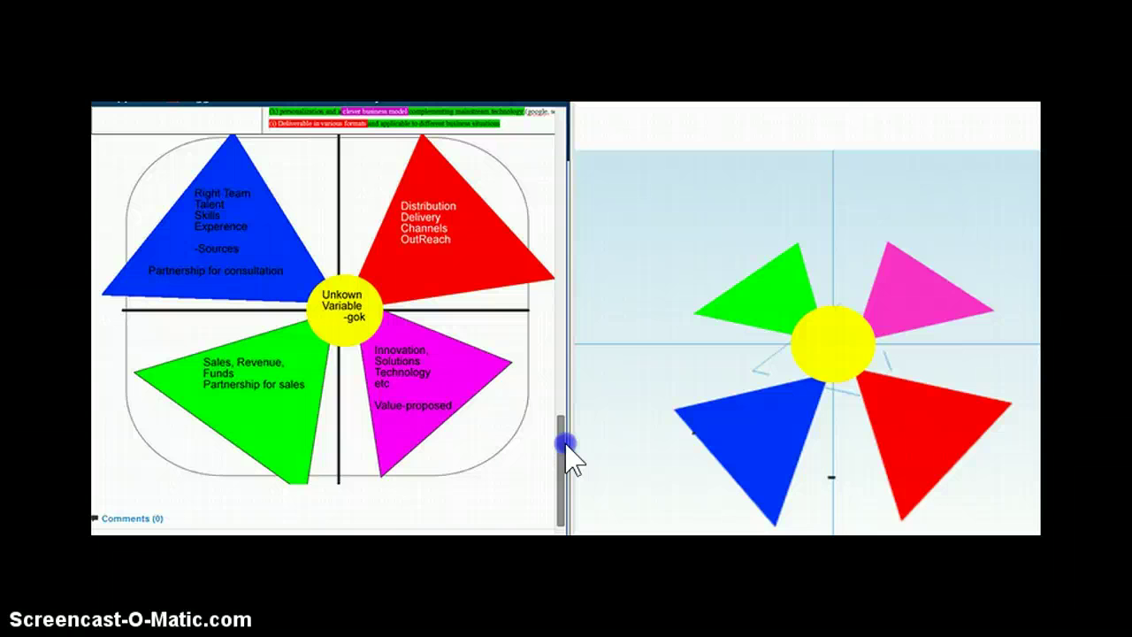
# Scroll back up to the 'Following are five common reasons' list and the team table
pyautogui.moveTo(566, 445); pyautogui.dragTo(520, 267)
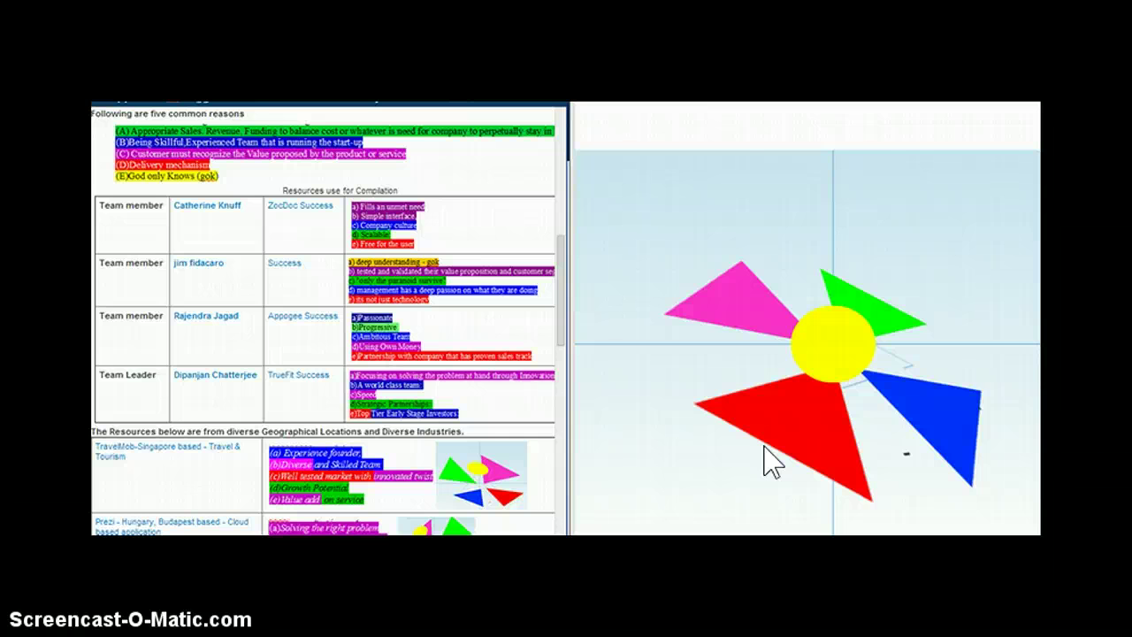
# Rotate the 3D pinwheel back and forth to view its coloured triangles from several angles
pyautogui.moveTo(770, 460); pyautogui.dragTo(771, 356)
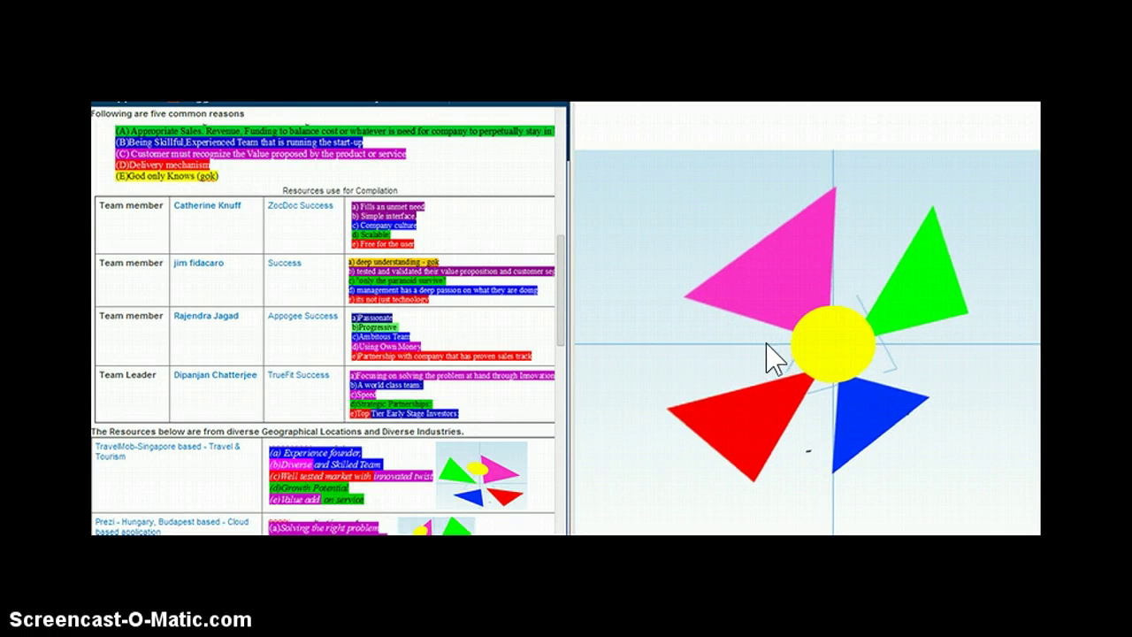
pyautogui.moveTo(770, 358); pyautogui.dragTo(836, 469)
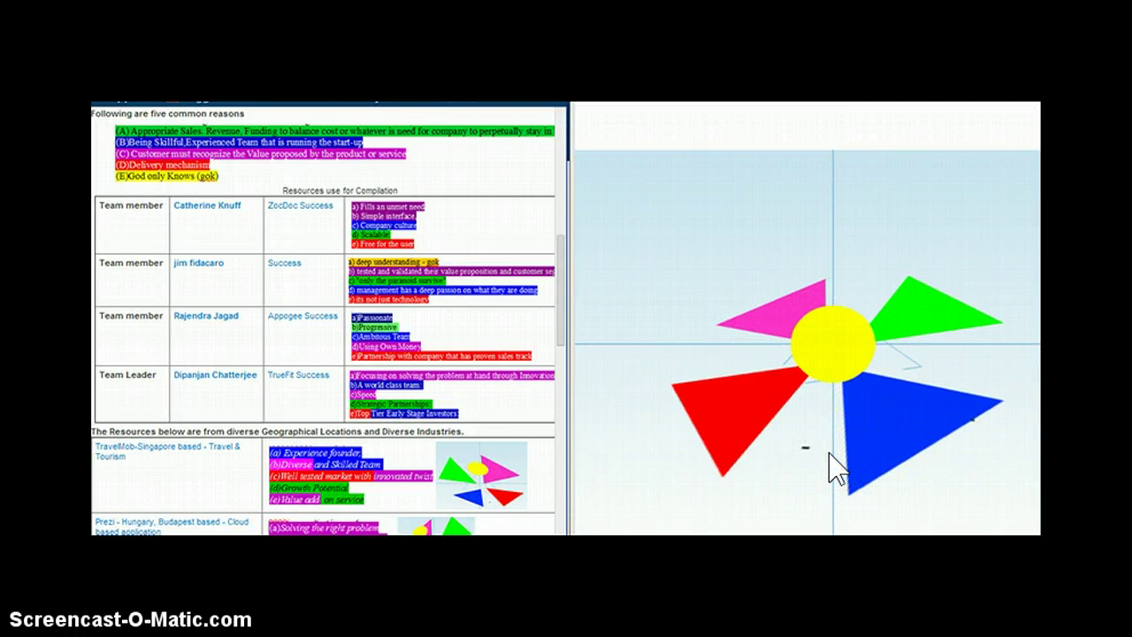
pyautogui.moveTo(836, 469); pyautogui.dragTo(796, 403)
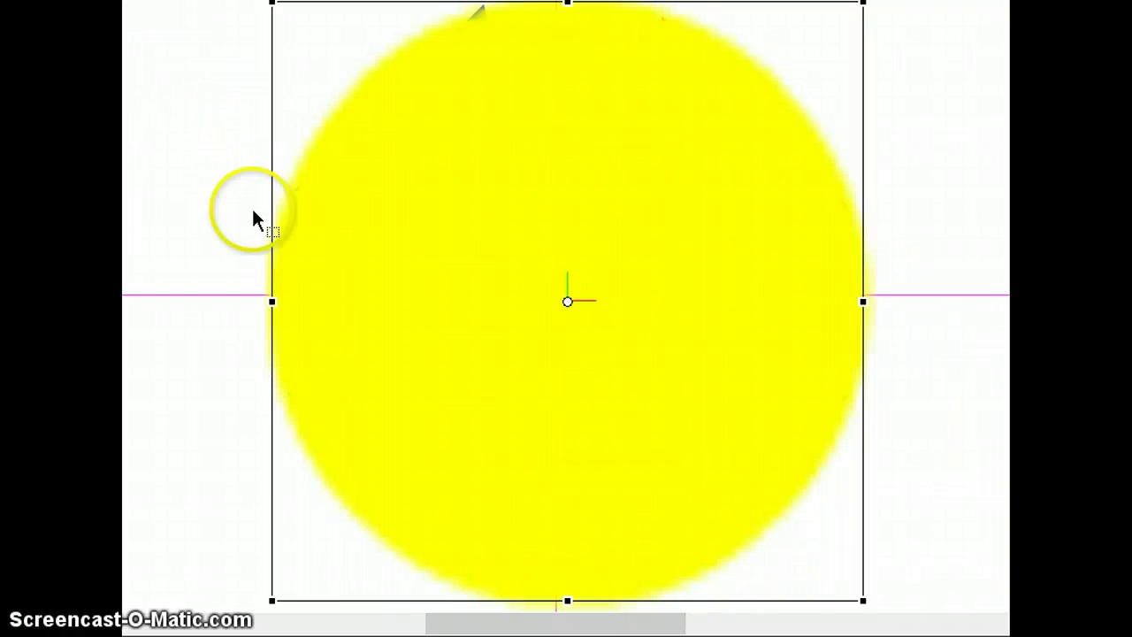
# Scale the yellow circle from its bottom-left corner down to a small oval at the centre
pyautogui.click(274, 599)
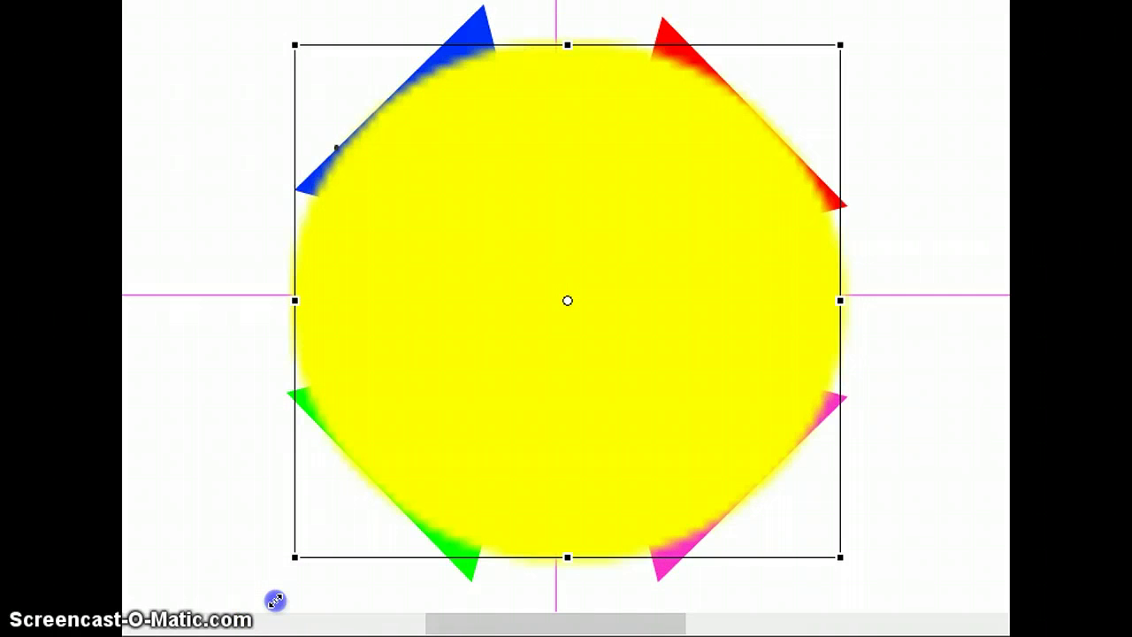
pyautogui.click(298, 556)
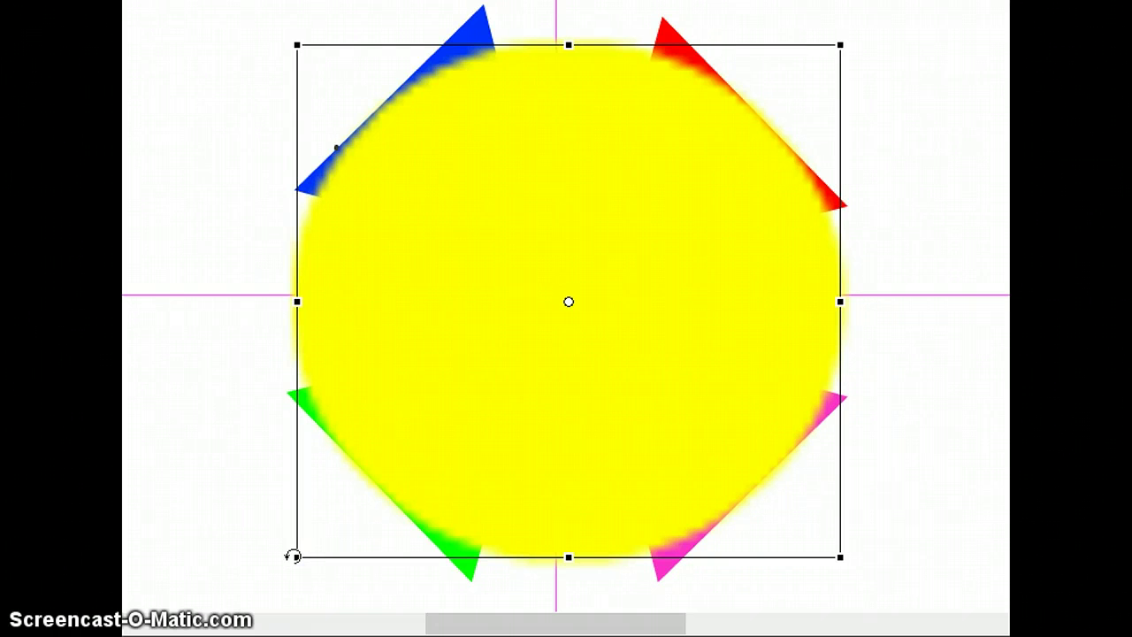
pyautogui.click(176, 307)
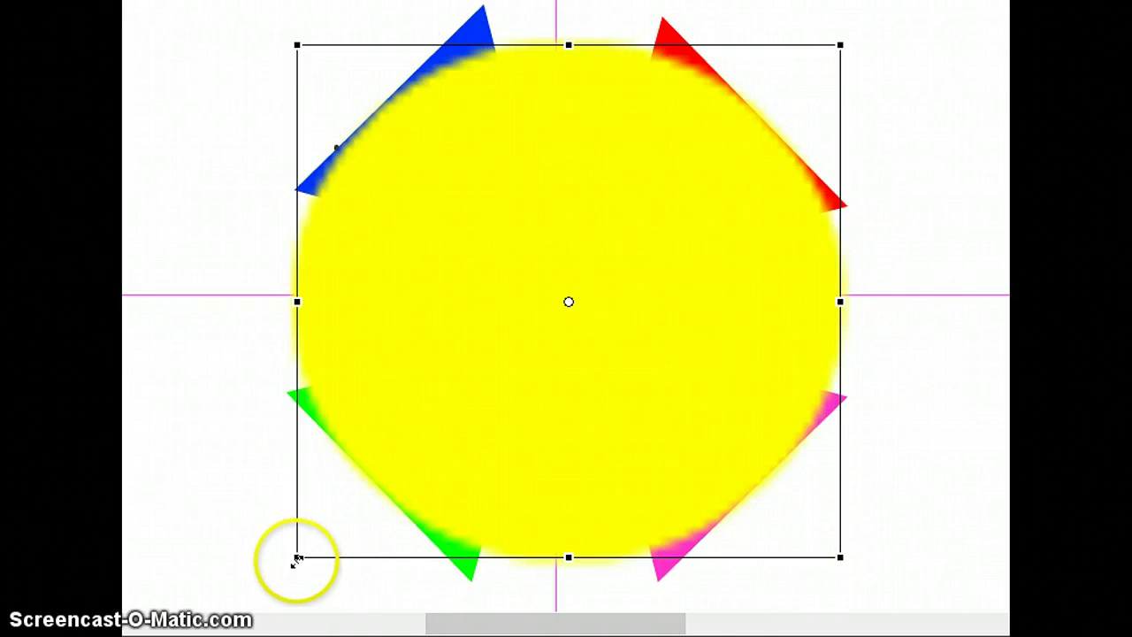
pyautogui.moveTo(295, 559); pyautogui.dragTo(297, 560)
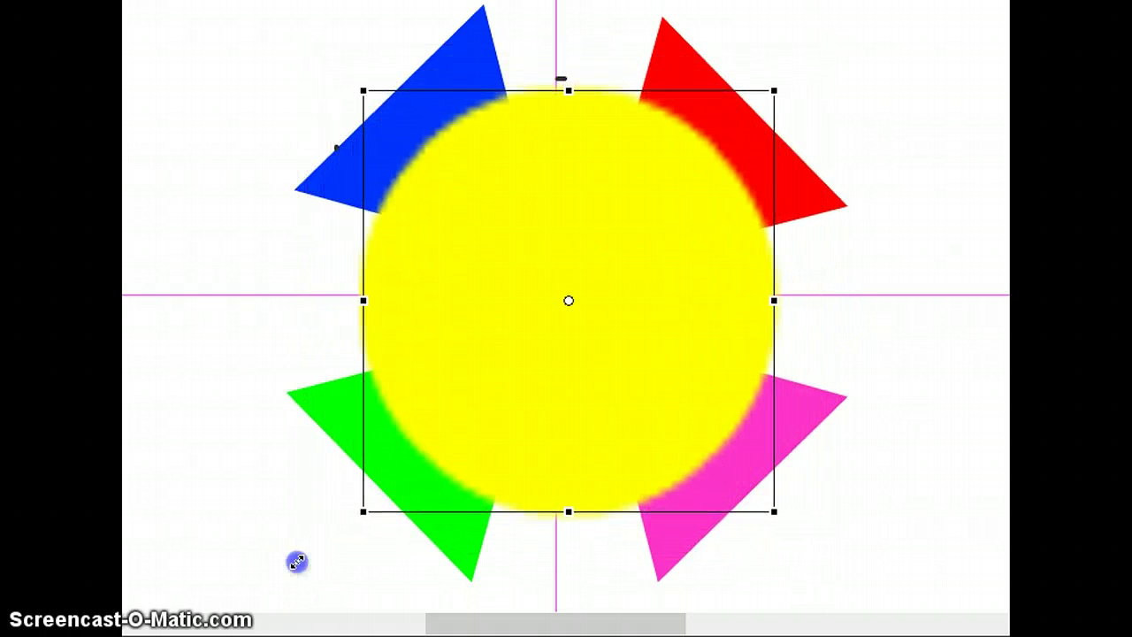
pyautogui.moveTo(297, 561); pyautogui.dragTo(466, 375)
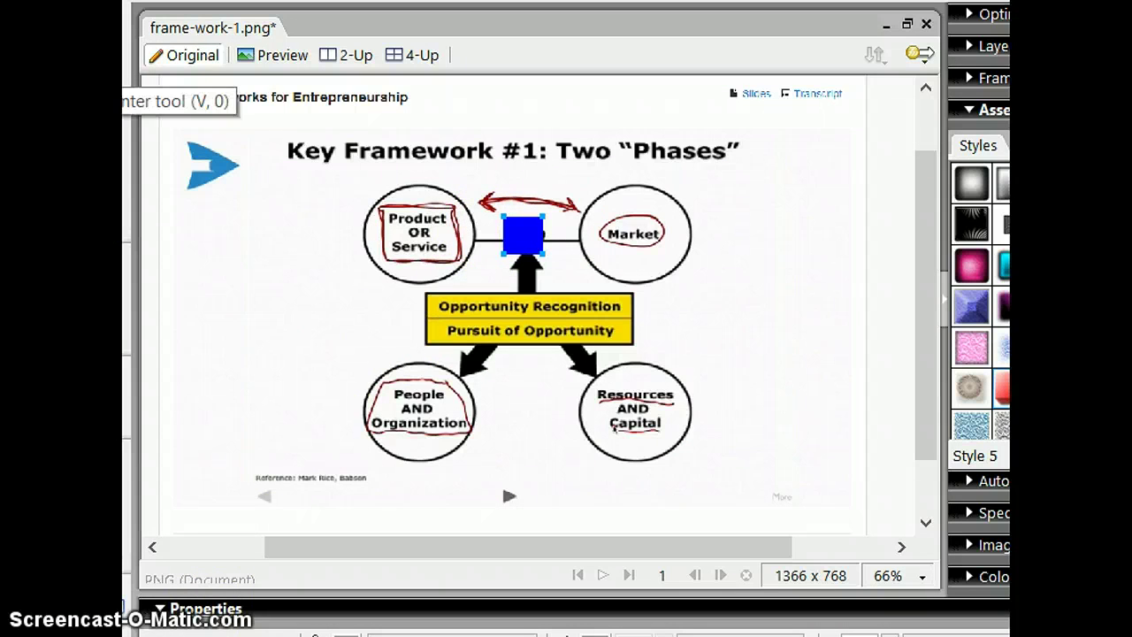
# In frame-work-1.png, bring up the Pointer tool's selection-tool flyout
pyautogui.click(122, 88)
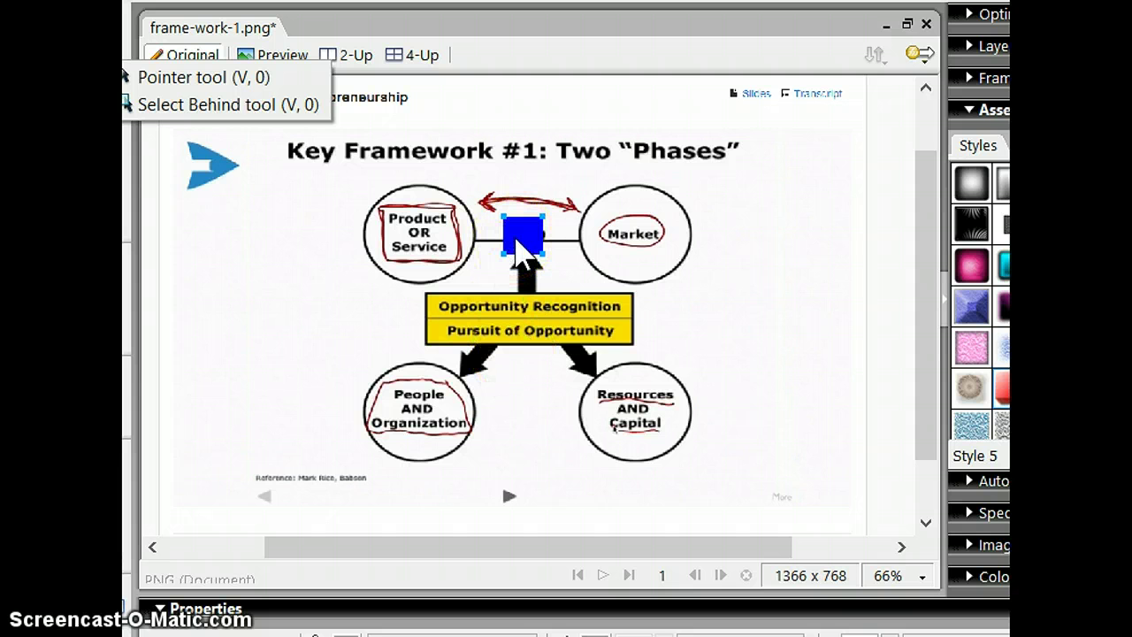
# Move the blue square around, finally dropping it over the gap symbol on the Product–Market connector
pyautogui.moveTo(518, 241); pyautogui.dragTo(320, 309)
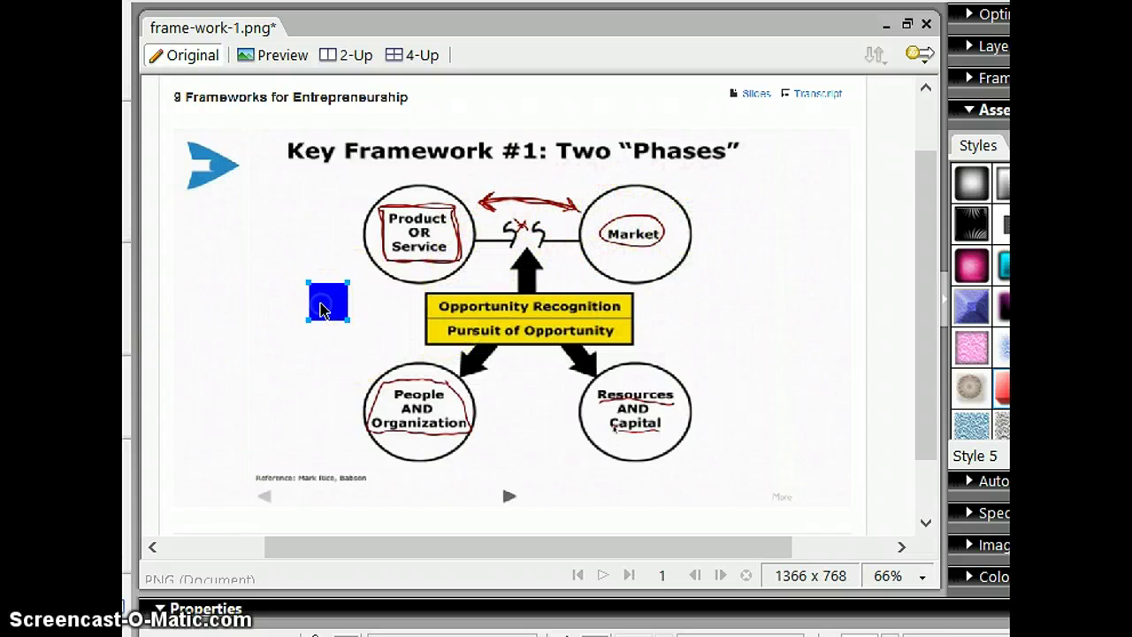
pyautogui.moveTo(320, 303); pyautogui.dragTo(451, 265)
pyautogui.moveTo(451, 260); pyautogui.dragTo(517, 236)
# Try purple and green fills on the square, then settle on red #FF0000
pyautogui.moveTo(232, 636)
pyautogui.click(142, 629)
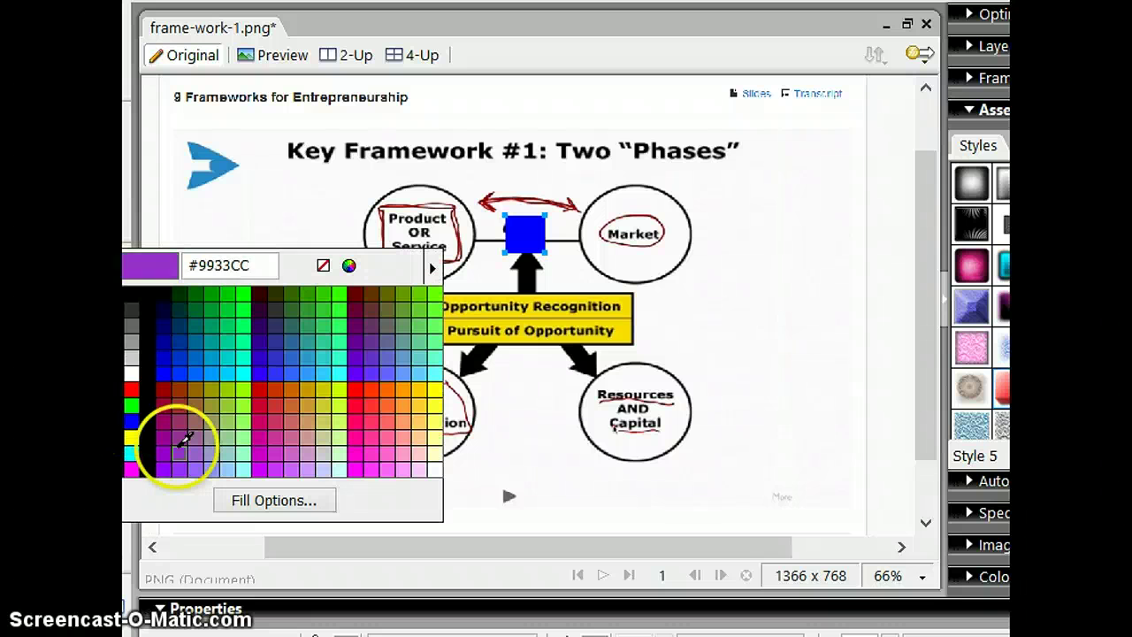
pyautogui.click(165, 421)
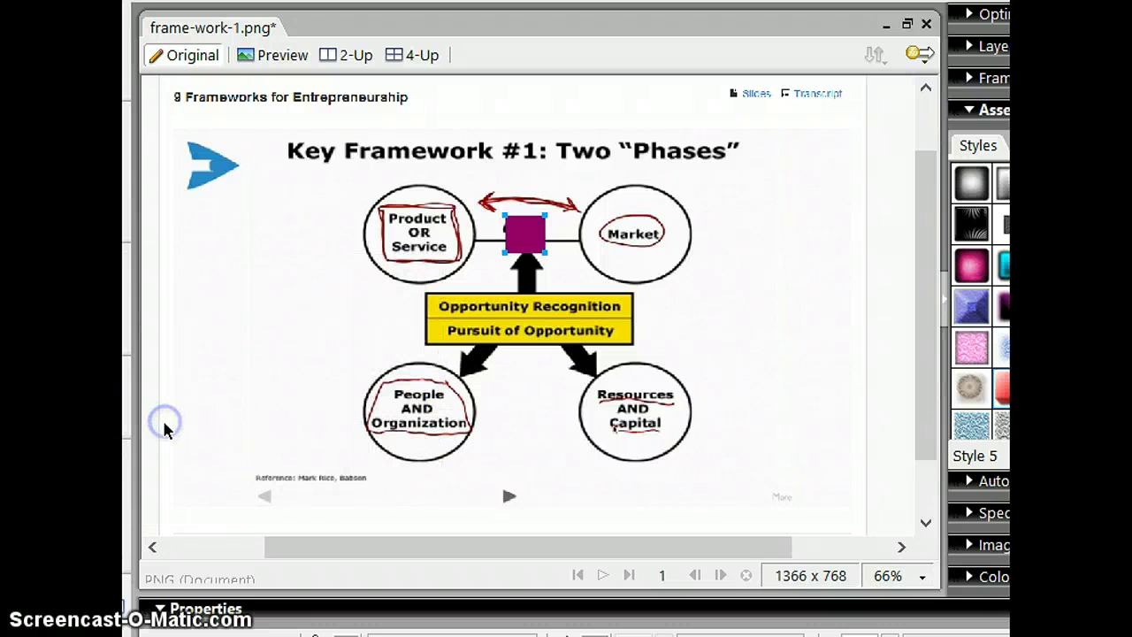
pyautogui.click(158, 449)
pyautogui.click(152, 471)
pyautogui.click(133, 623)
pyautogui.click(131, 421)
pyautogui.click(130, 405)
pyautogui.click(132, 440)
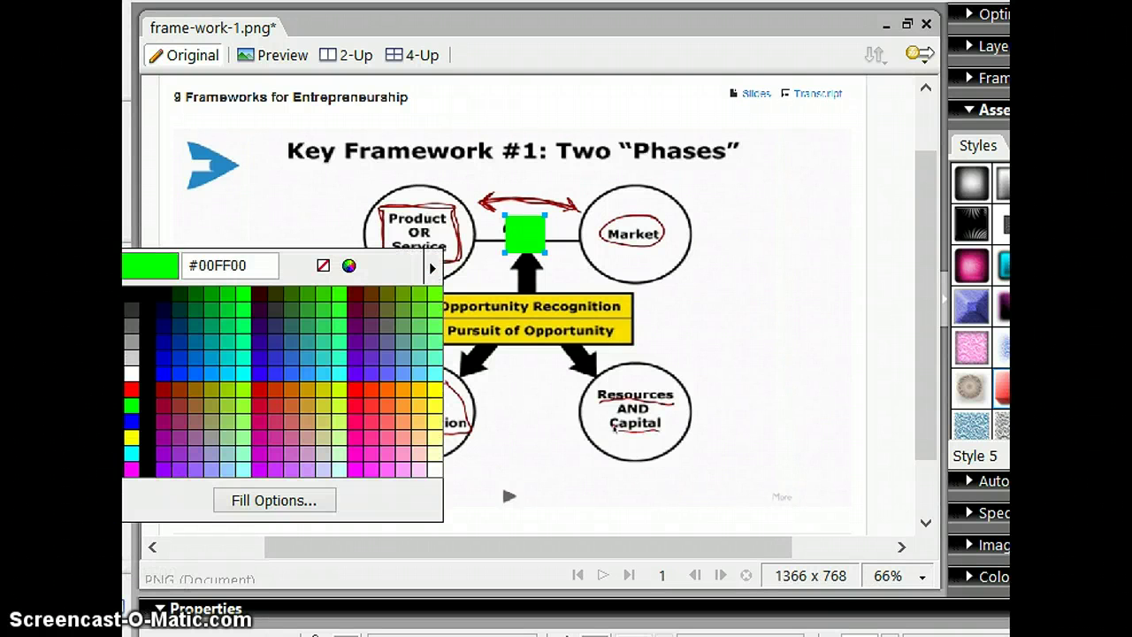
pyautogui.click(131, 386)
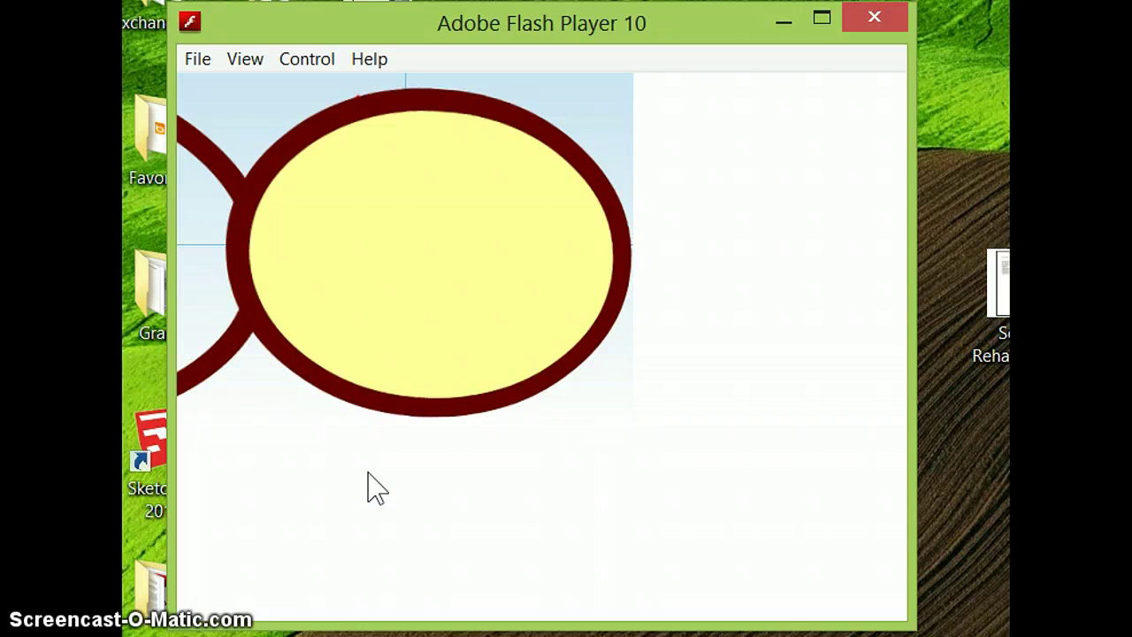
# Tilt the dark-red-ringed ellipse in 3D so it appears flatter
pyautogui.moveTo(368, 470); pyautogui.dragTo(199, 633)
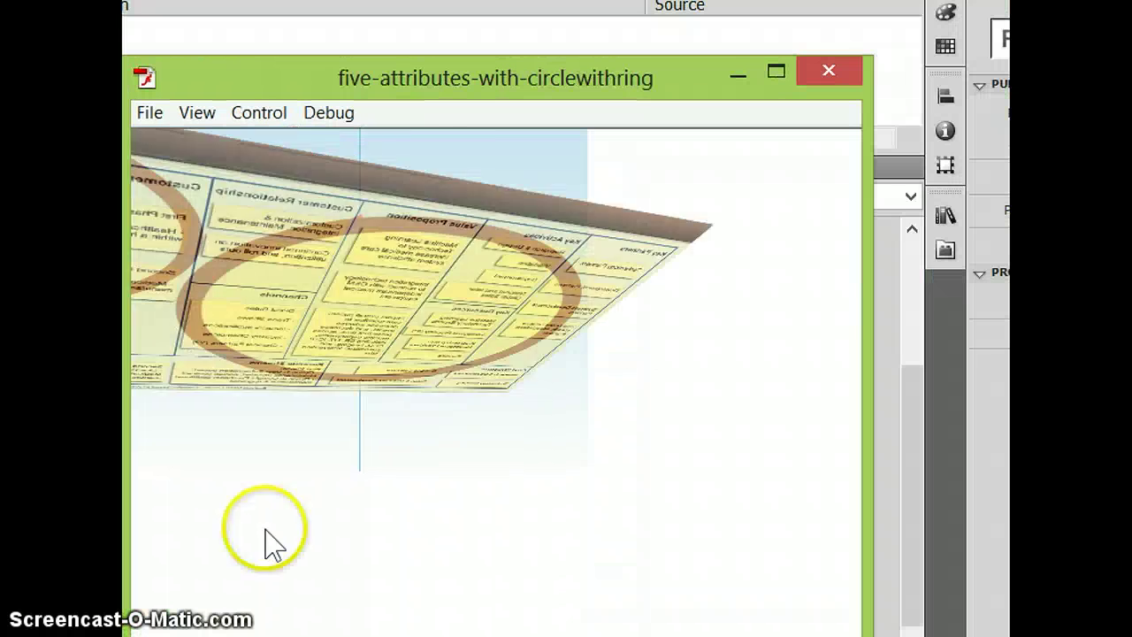
# Rotate the business model canvas in five-attributes-with-circlewithring until it sits almost edge-on
pyautogui.moveTo(265, 533); pyautogui.dragTo(314, 550)
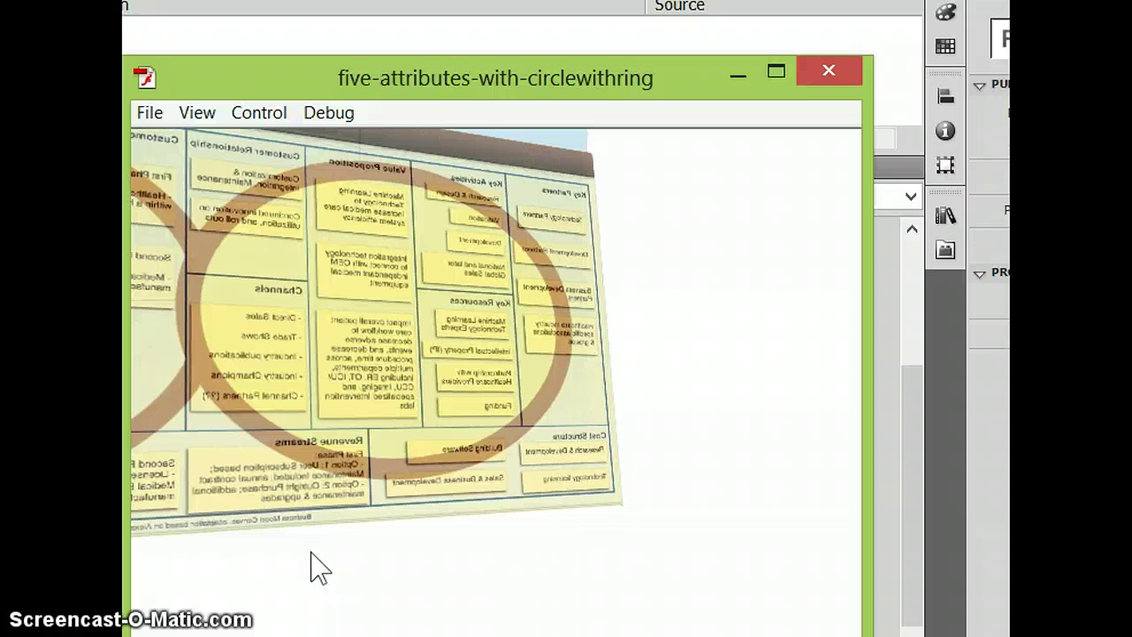
pyautogui.moveTo(310, 551); pyautogui.dragTo(308, 536)
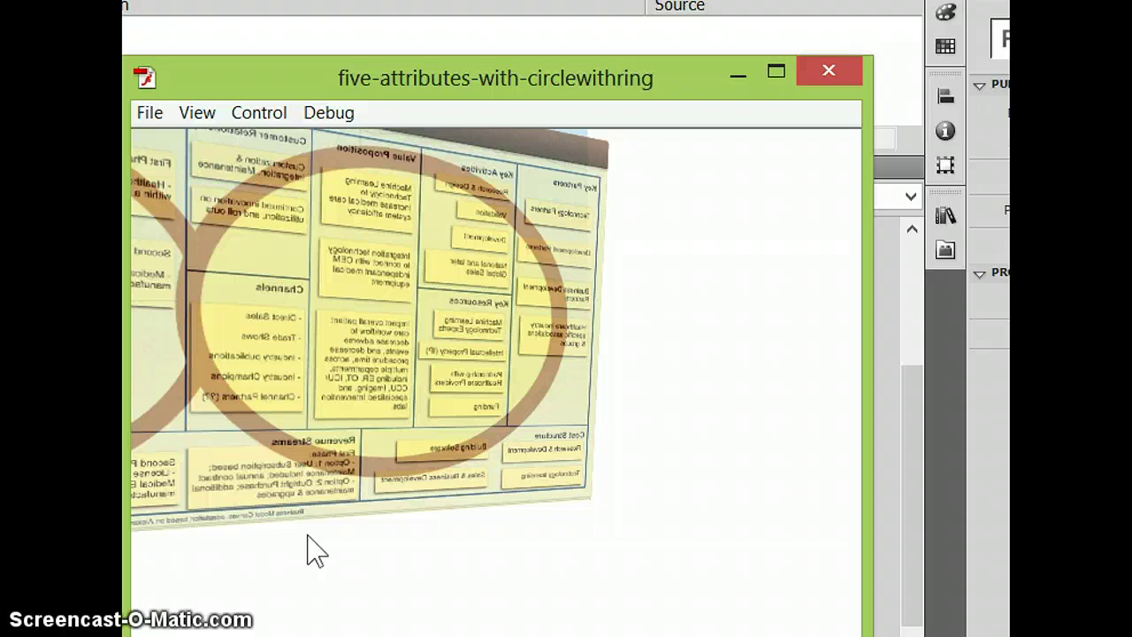
pyautogui.moveTo(306, 535); pyautogui.dragTo(433, 364)
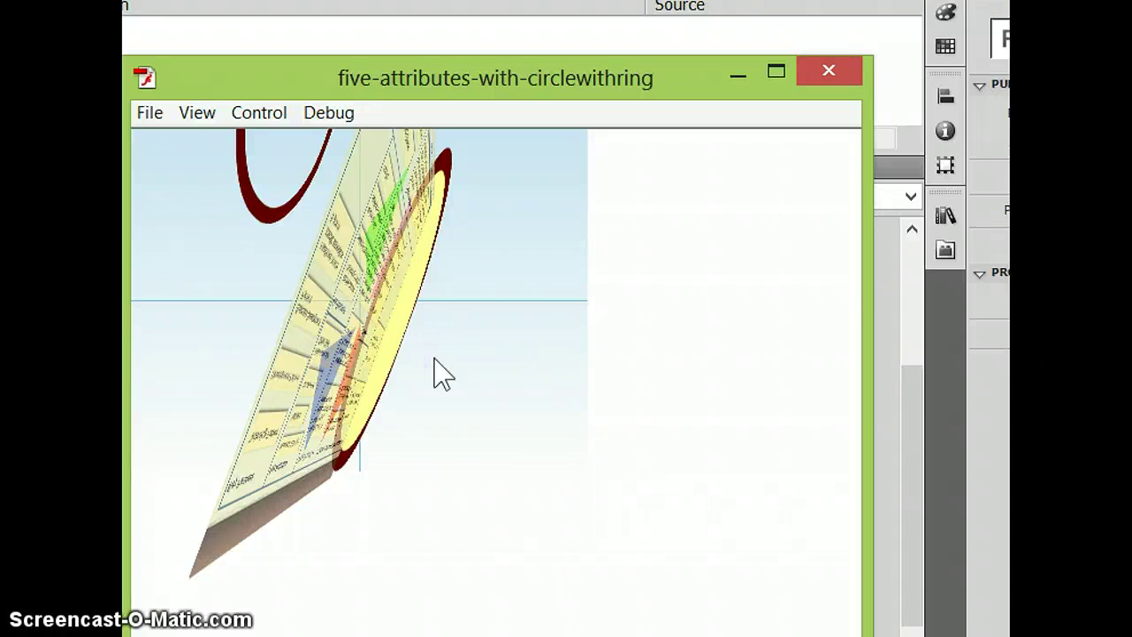
# Rotate the 3D canvas to a nearly face-on mirrored view, brown ring around Value Proposition and Key Activities
pyautogui.moveTo(435, 363); pyautogui.dragTo(361, 508)
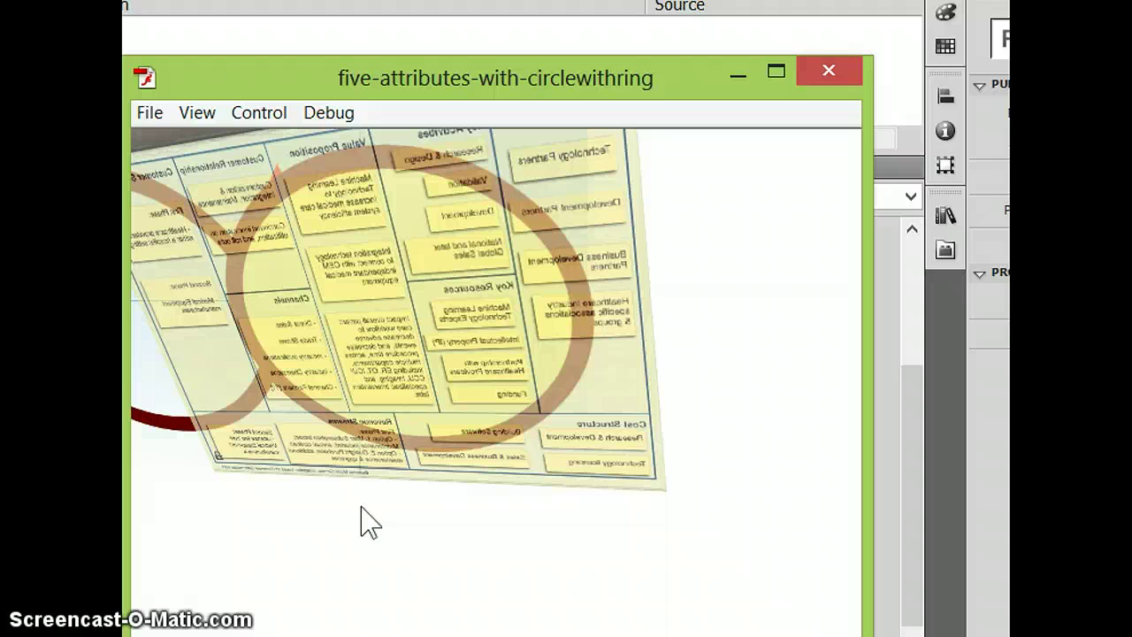
pyautogui.click(345, 584)
pyautogui.click(347, 529)
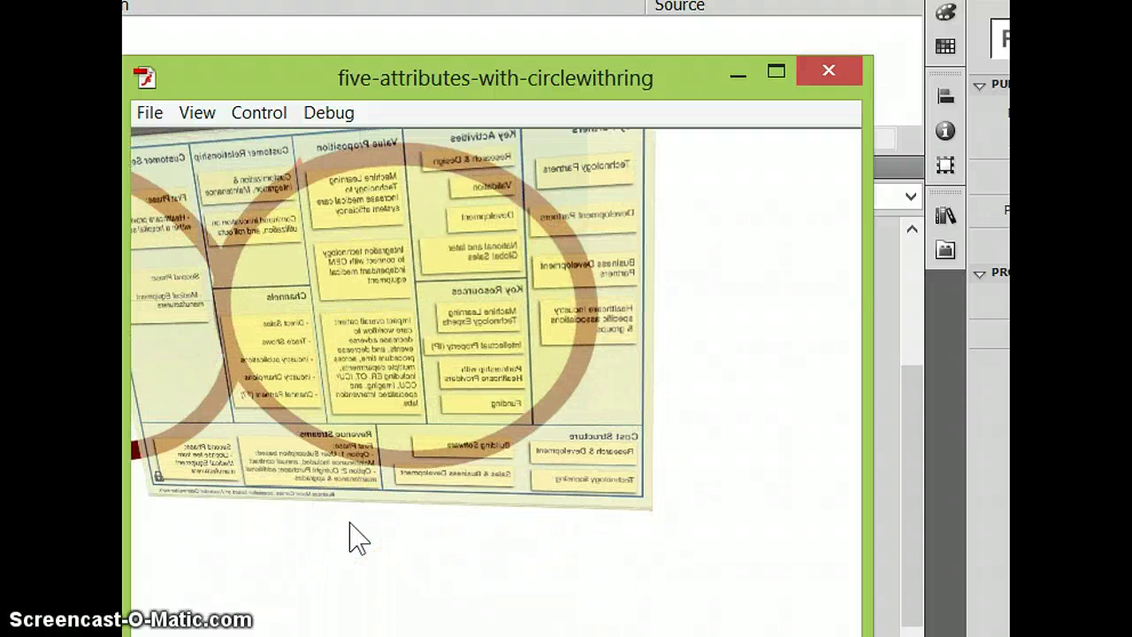
pyautogui.click(345, 537)
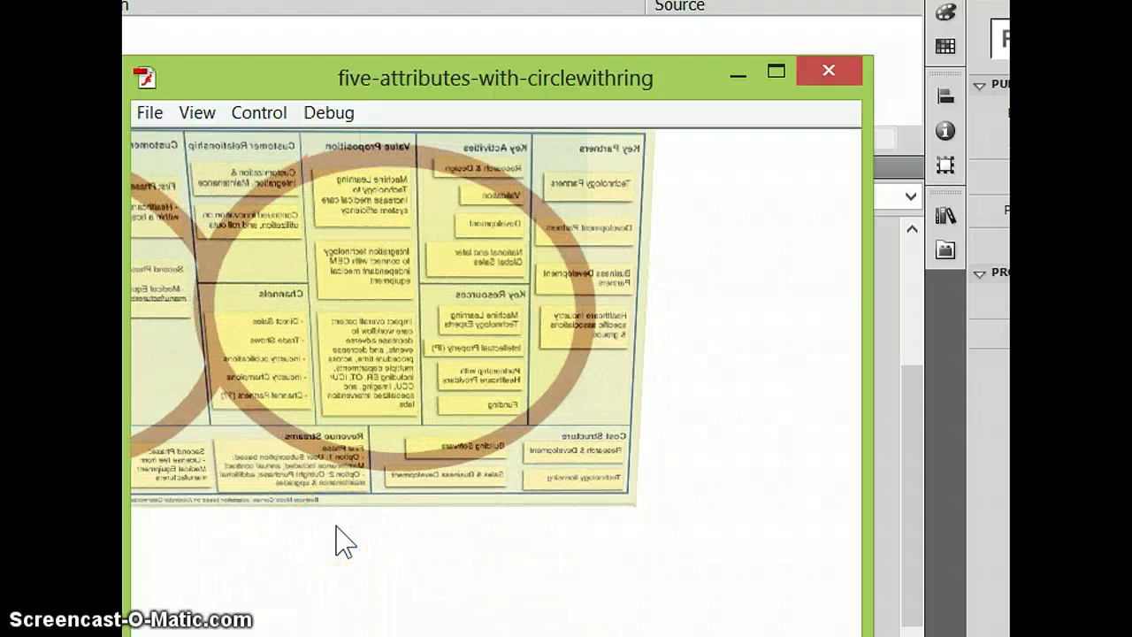